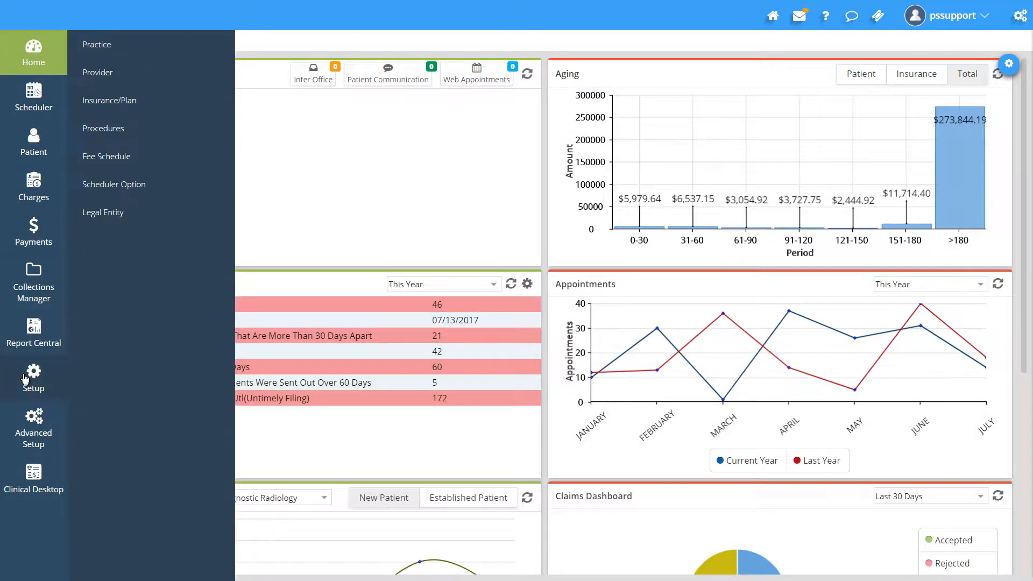
Open the Provider setup screen from the Setup section
click(30, 381)
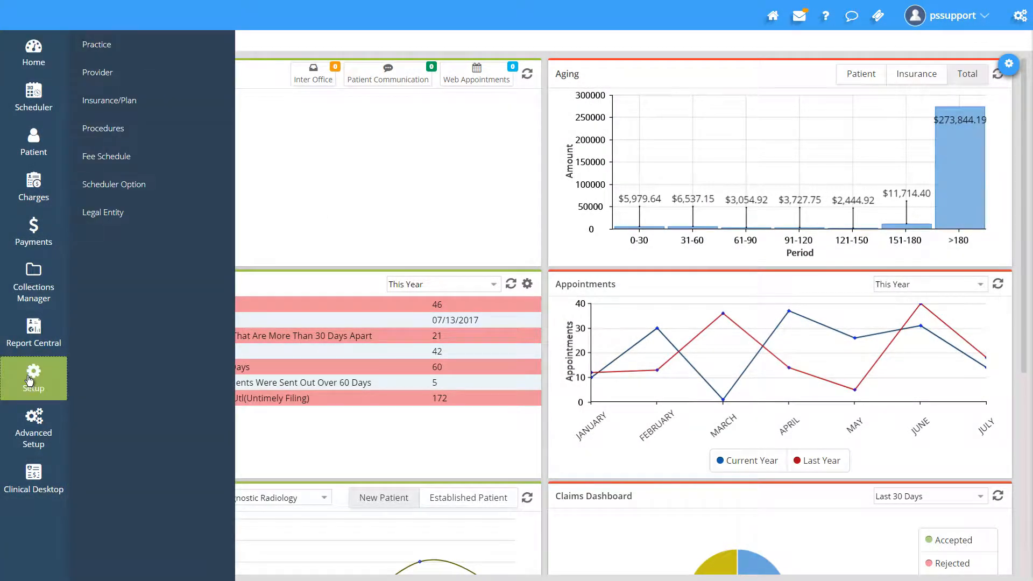
click(108, 73)
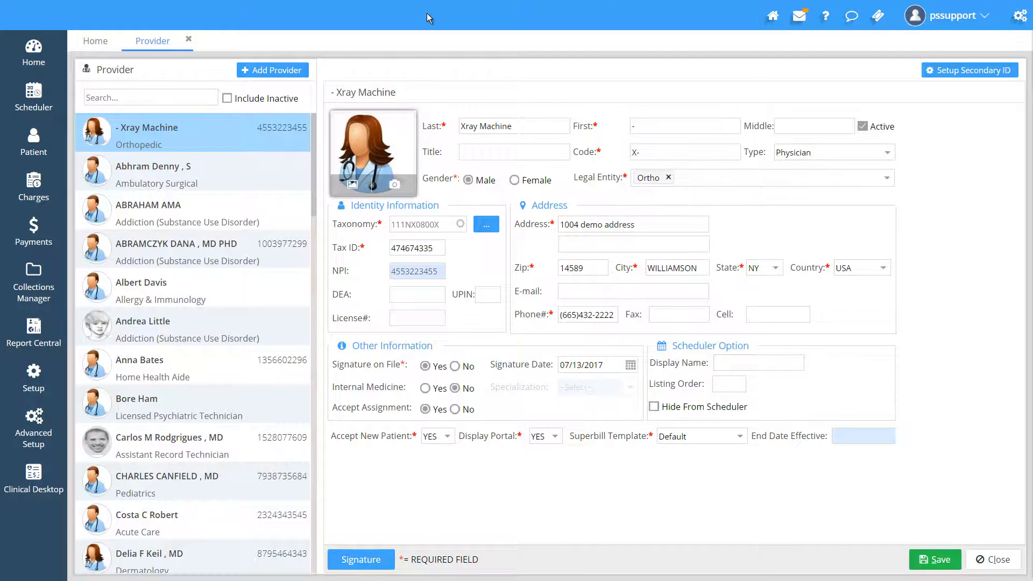
Browse several providers' records in the provider list to review their details
click(227, 175)
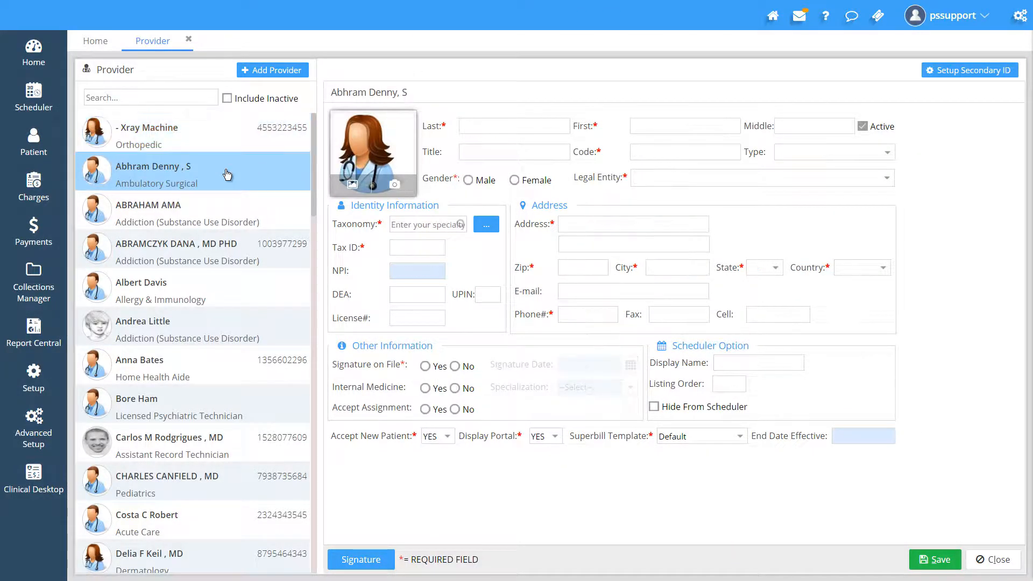
click(227, 209)
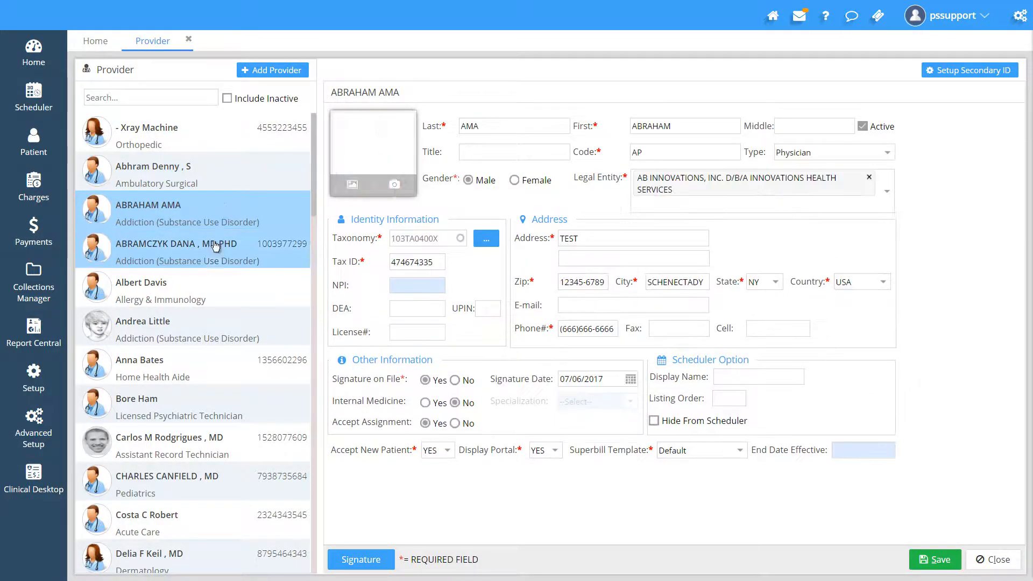
click(211, 255)
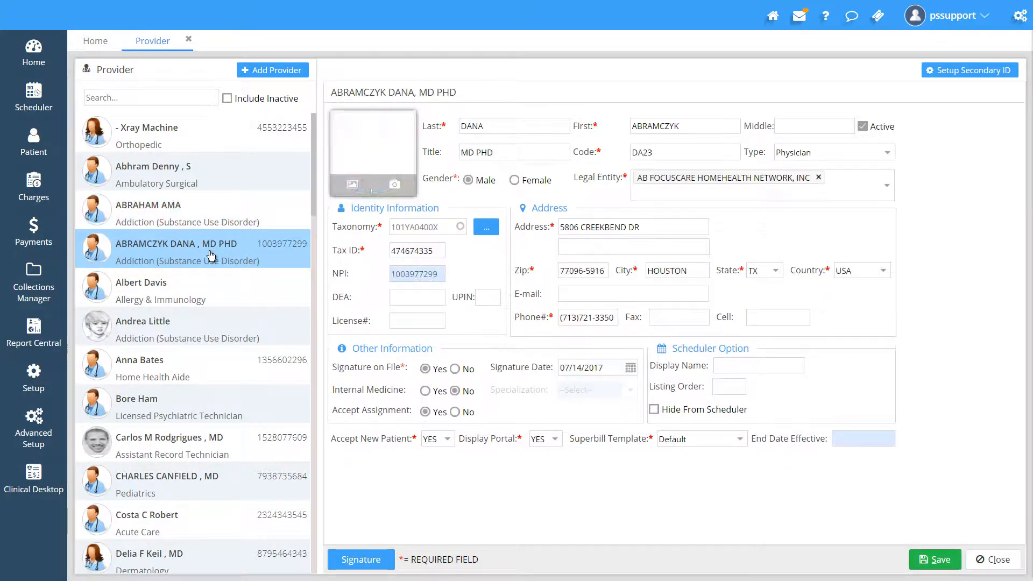
click(162, 298)
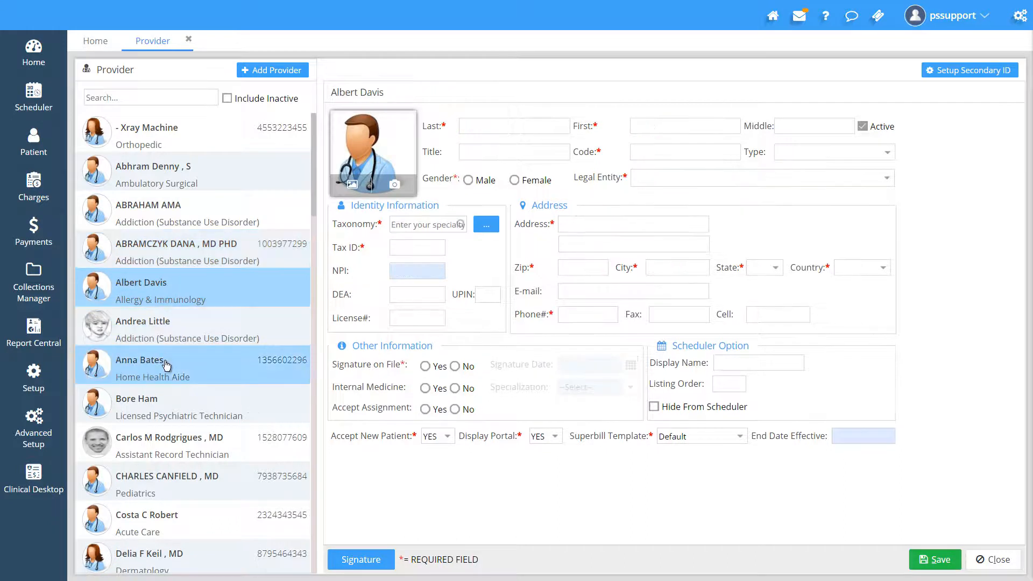
click(166, 365)
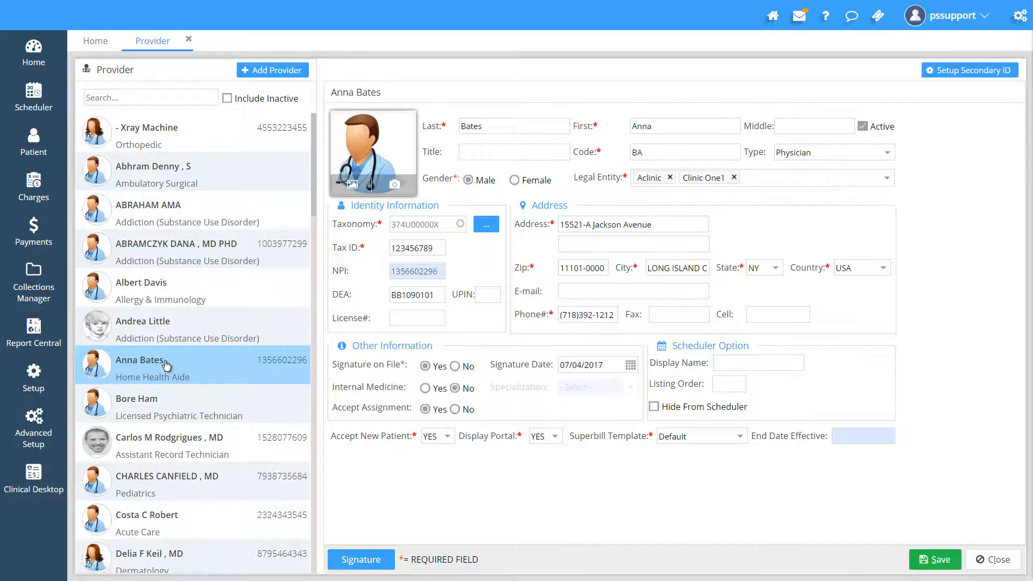
click(173, 398)
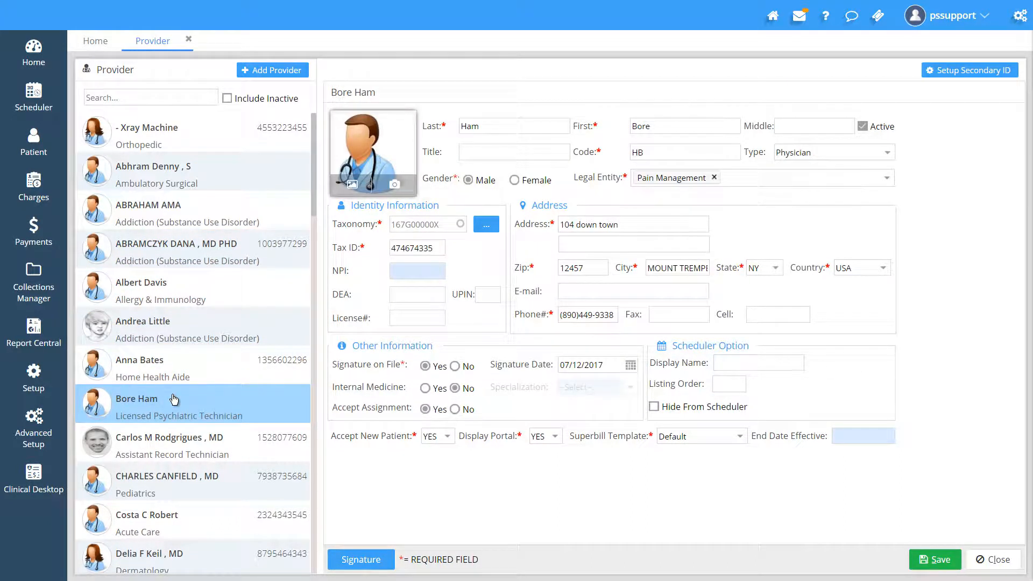
click(176, 291)
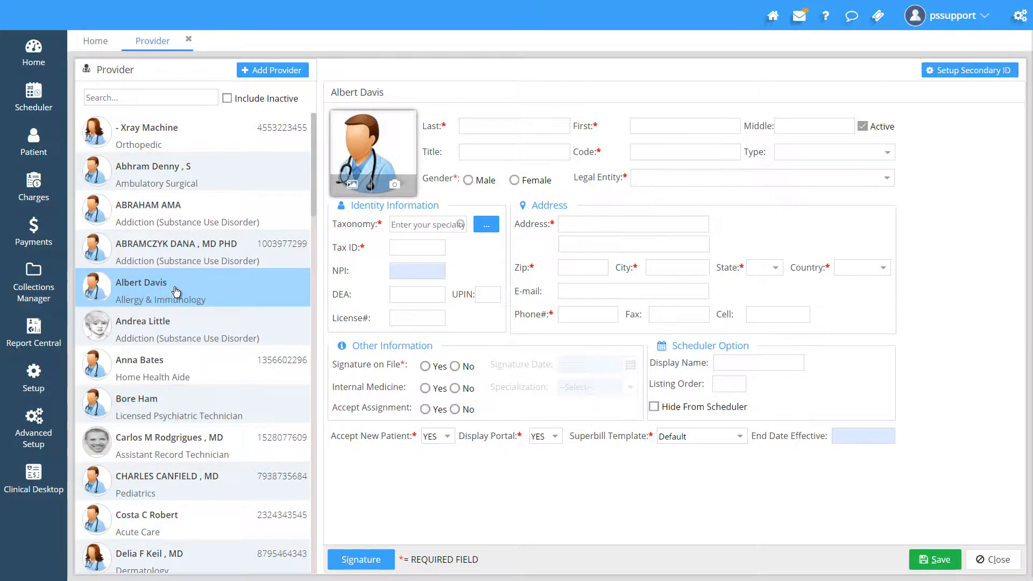
click(178, 185)
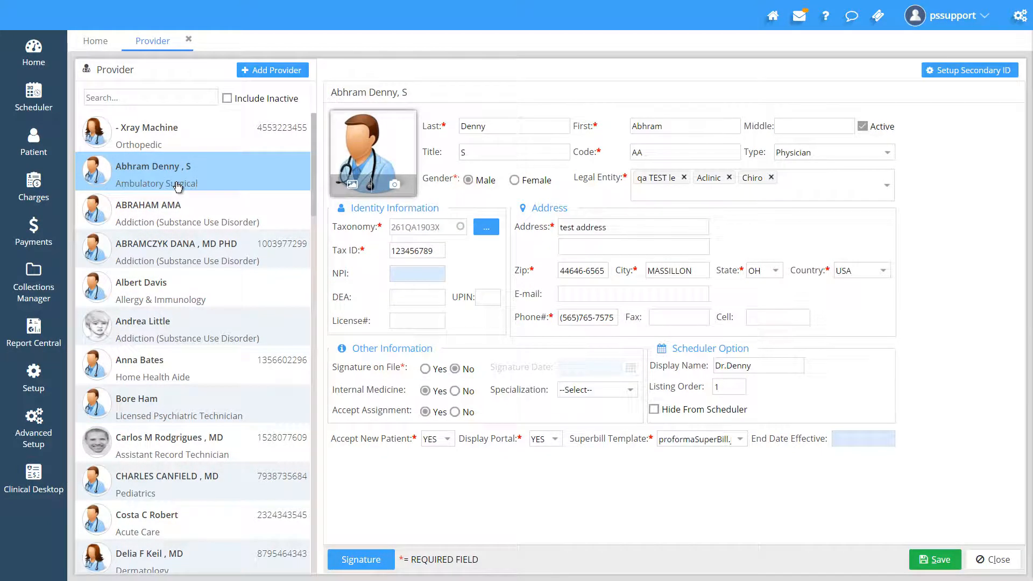
Start a new provider with last name "test" and first name "account"
click(264, 72)
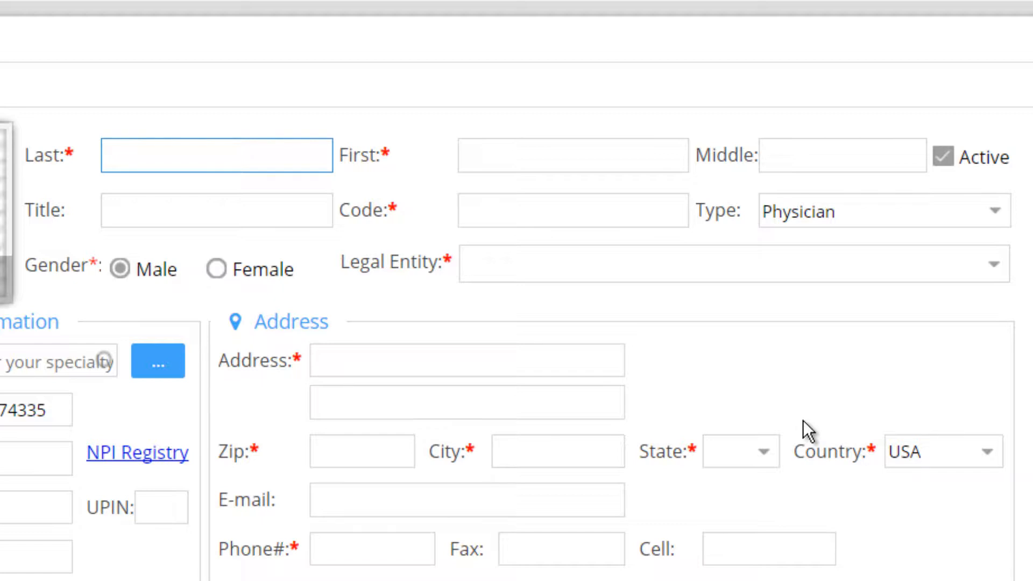
text(test)
key(Tab)
text(account)
key(Tab)
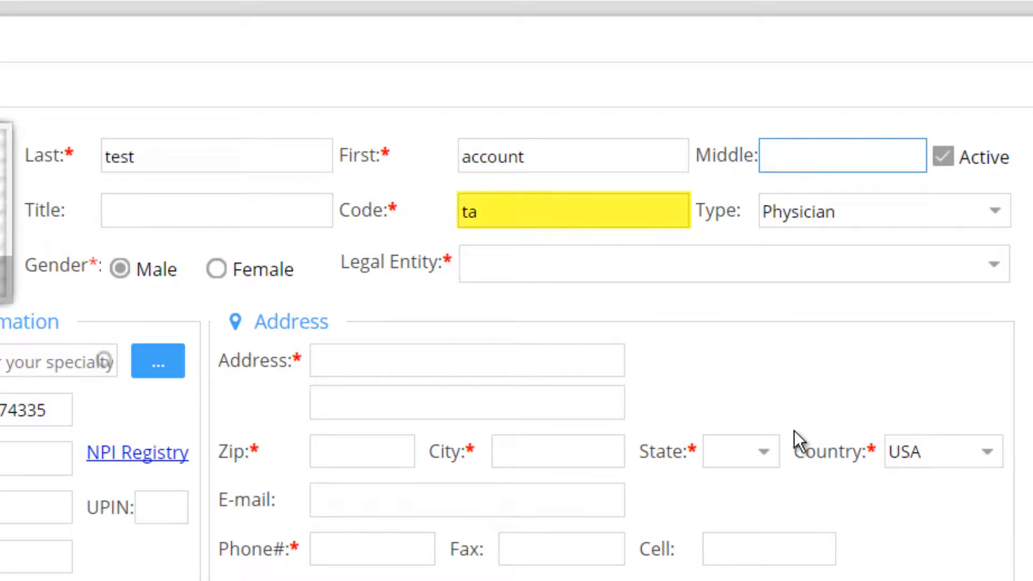
Review the new provider's code and the provider Type options, keeping Physician selected
click(528, 217)
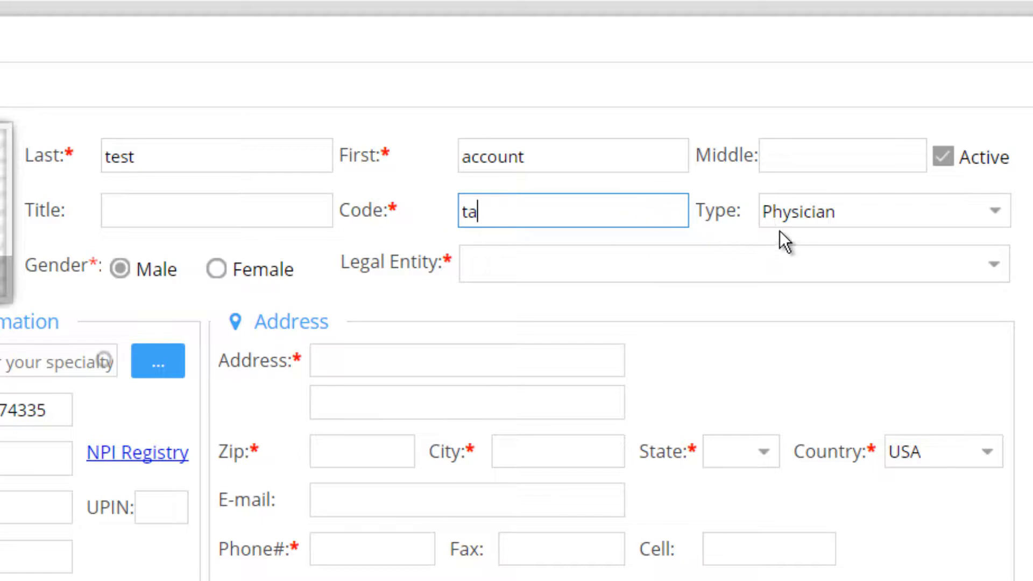
click(994, 215)
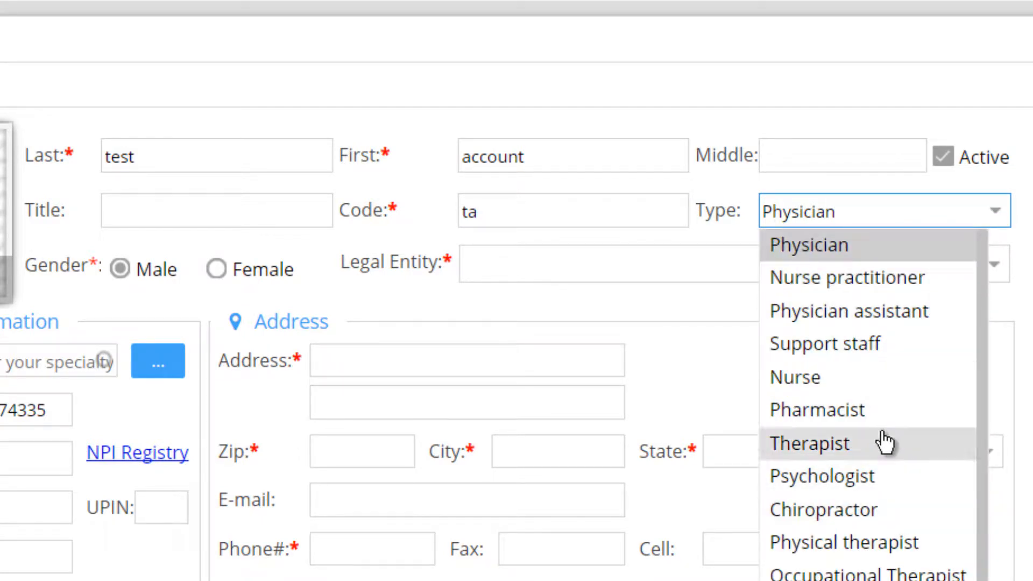
scroll(885, 363, down, 1)
scroll(885, 363, up, 1)
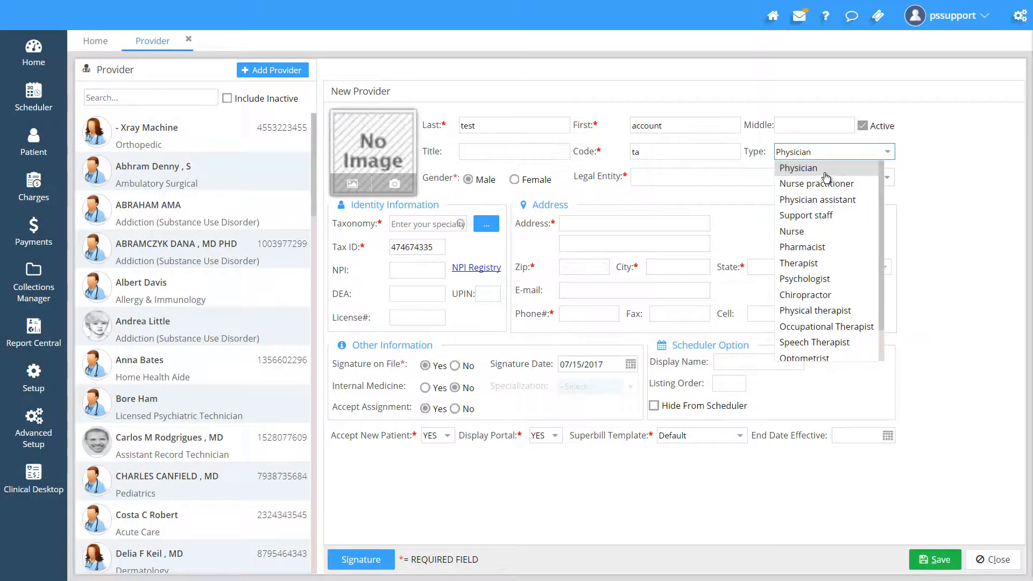
click(825, 174)
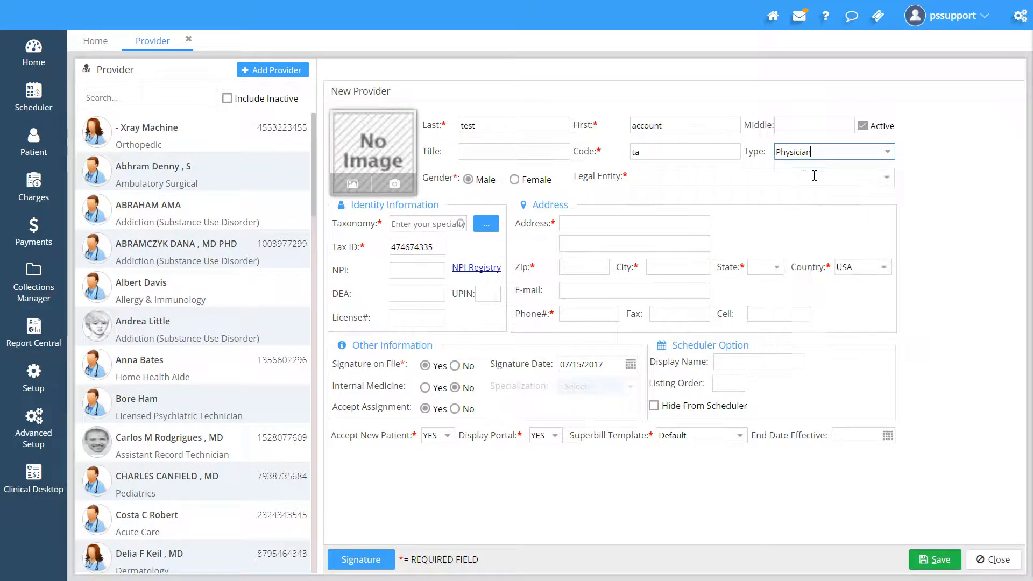
Open the second provider's record, review the legal entity options, and remove the Chiro legal entity
click(172, 136)
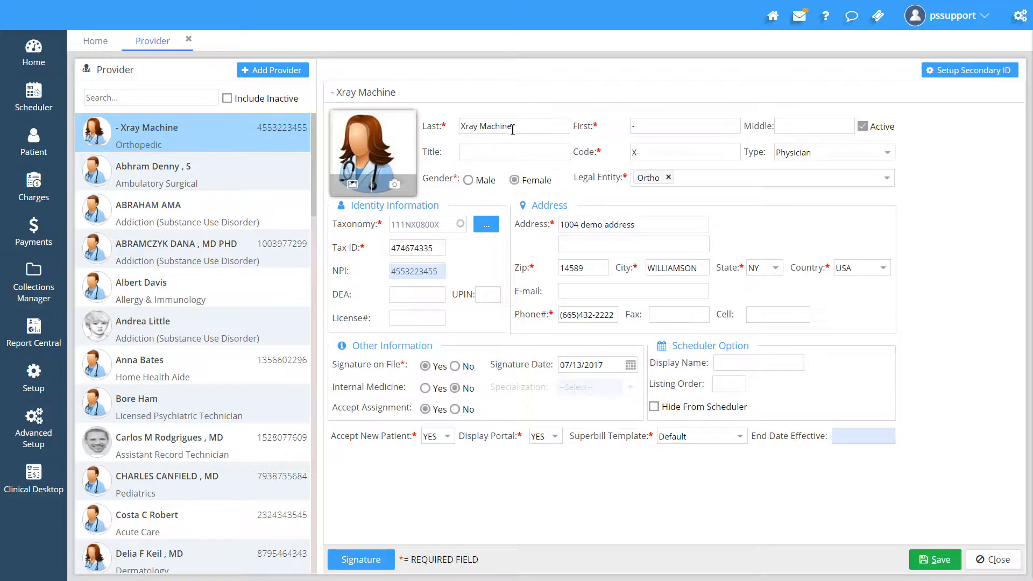
click(188, 179)
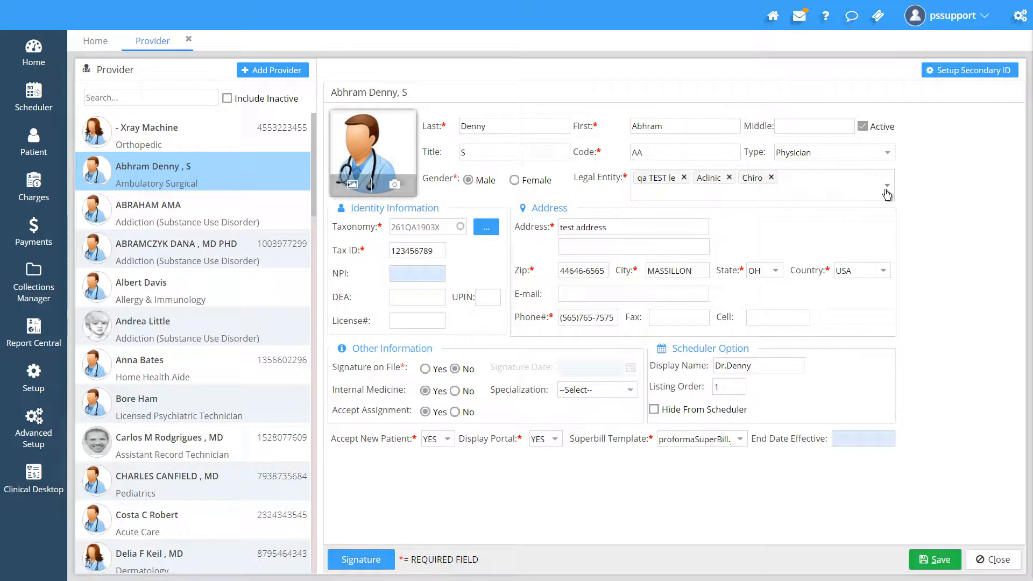
click(887, 193)
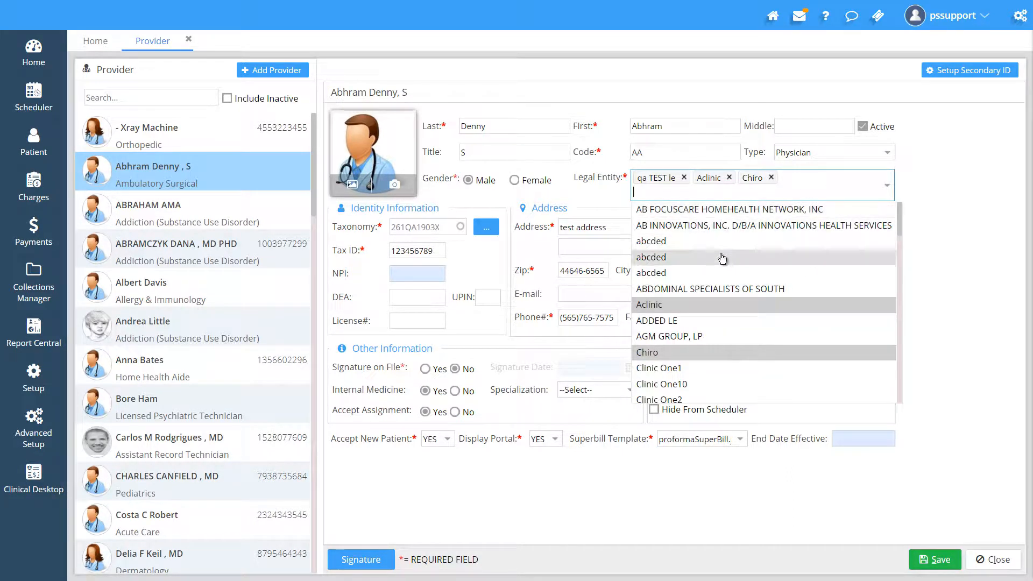
scroll(722, 256, down, 3)
scroll(711, 291, up, 3)
click(940, 182)
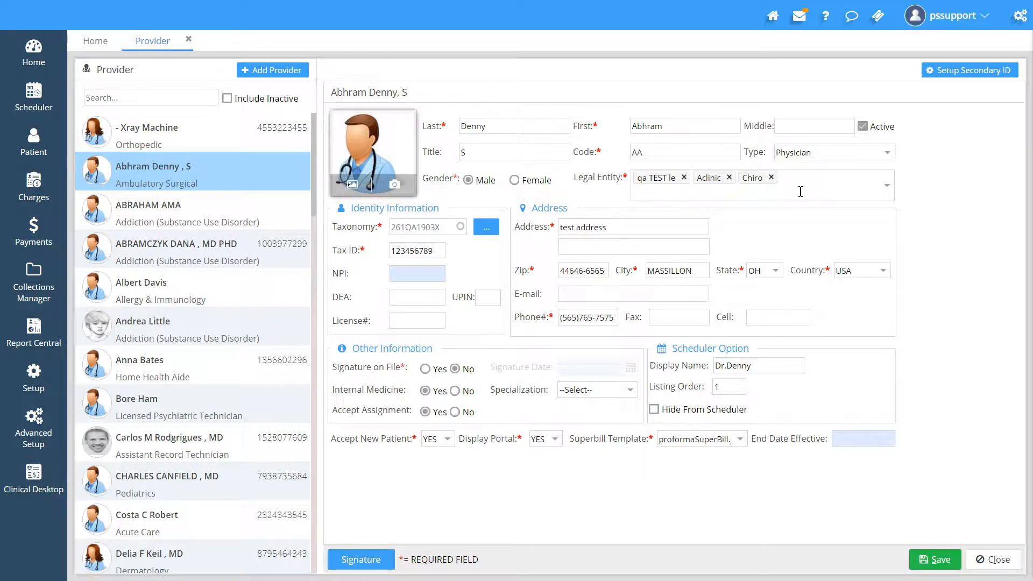
click(771, 177)
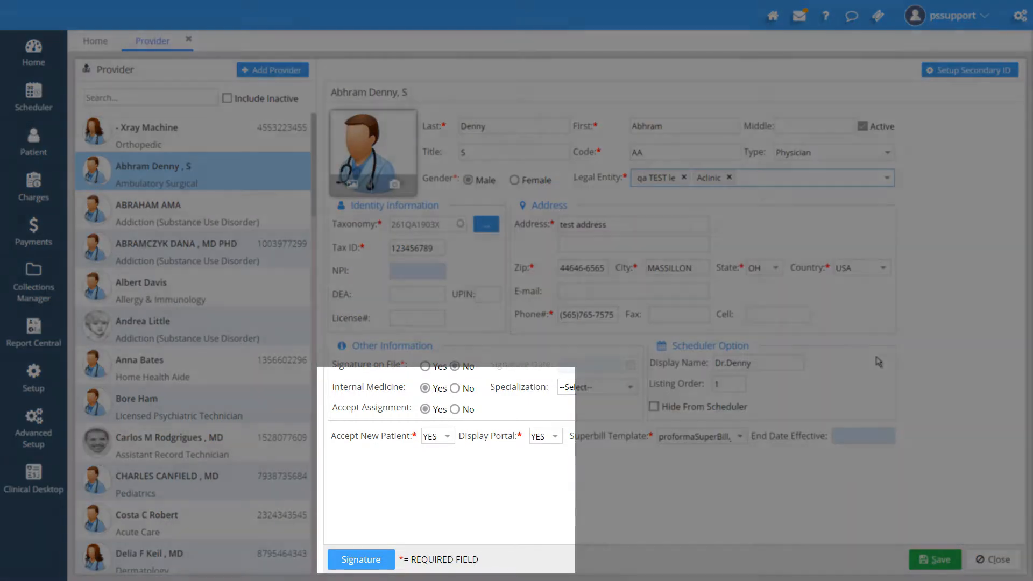
View the provider signature dialog, close it, and set Signature on File to Yes
click(372, 561)
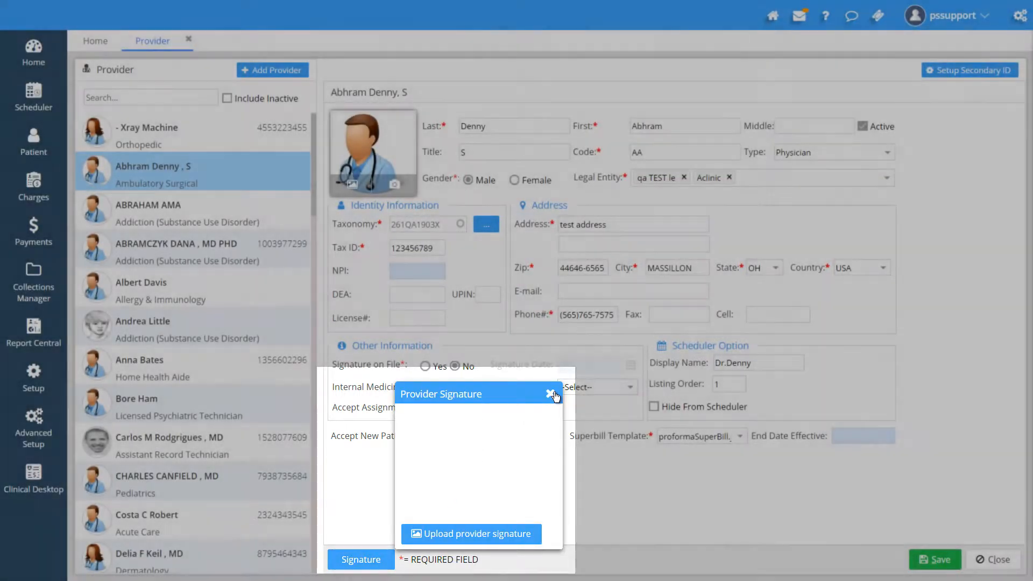
click(550, 395)
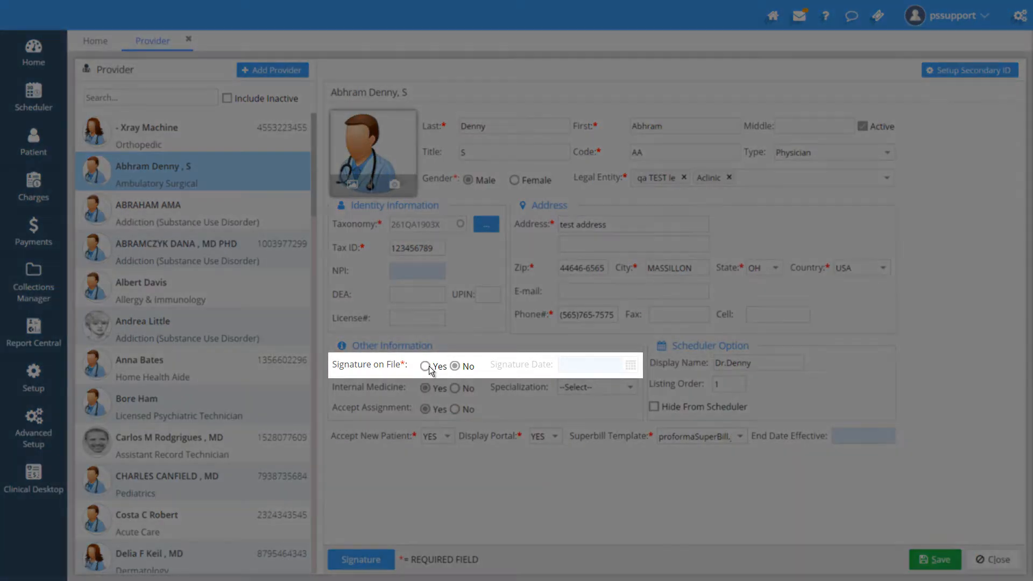
click(429, 365)
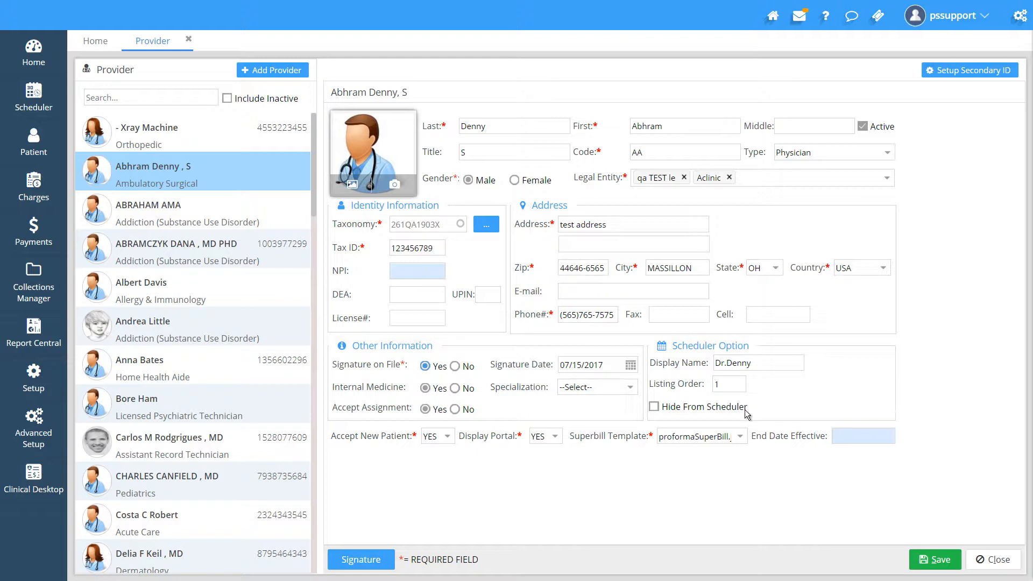
Toggle Hide From Scheduler on and off and browse the Superbill Template options without changing them
click(655, 407)
click(664, 408)
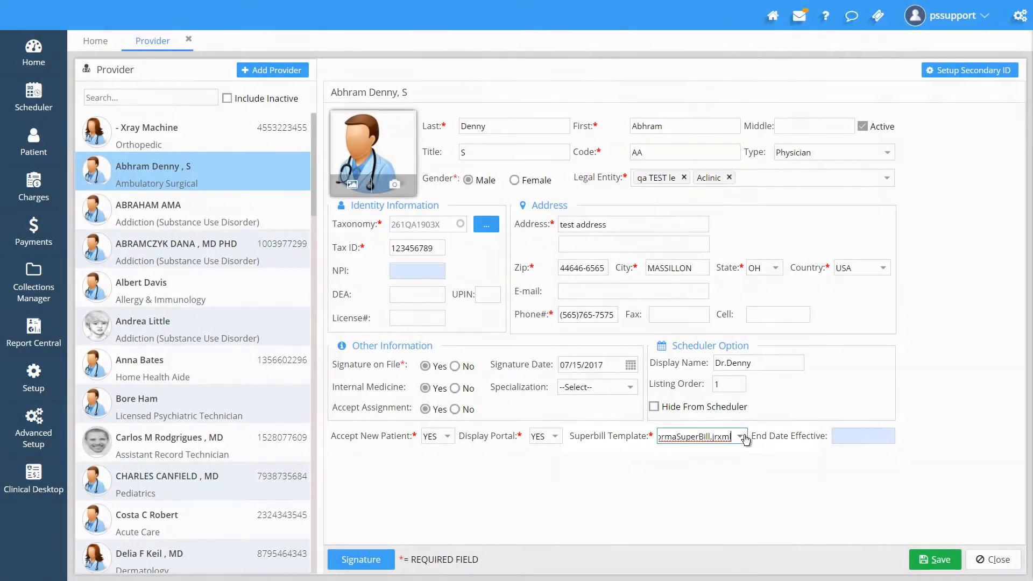
click(746, 438)
scroll(717, 384, down, 5)
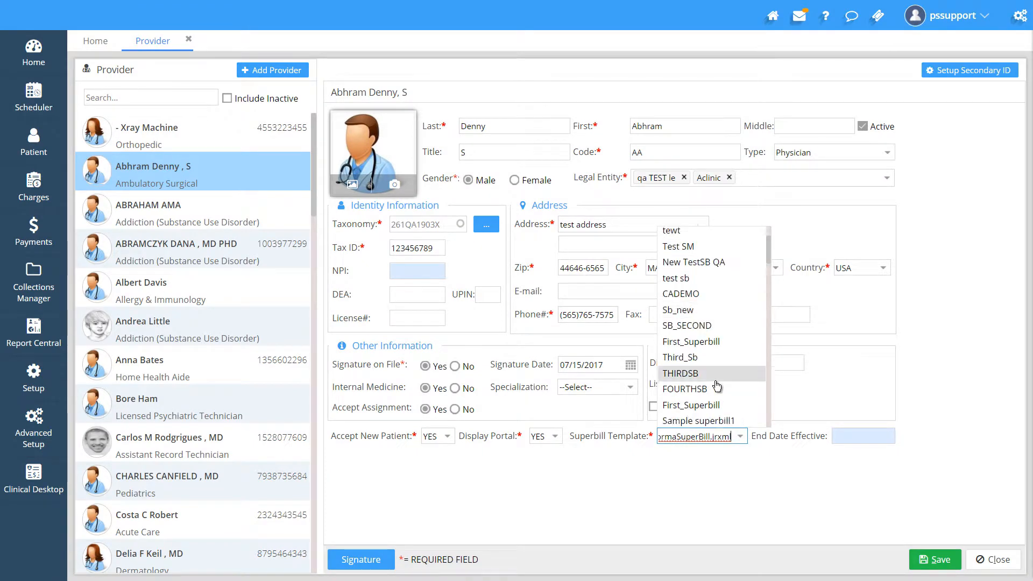
scroll(717, 386, down, 5)
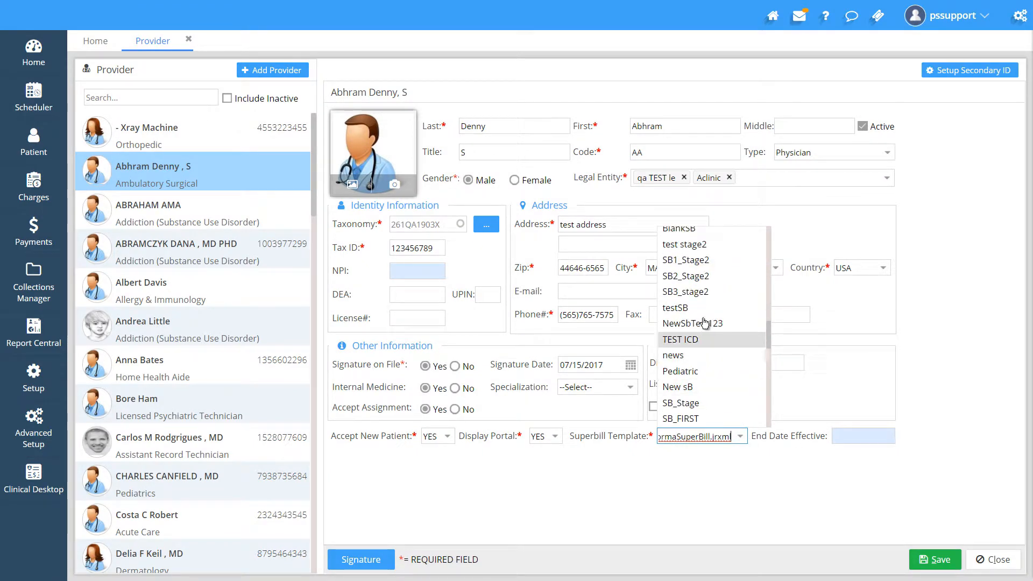
click(762, 492)
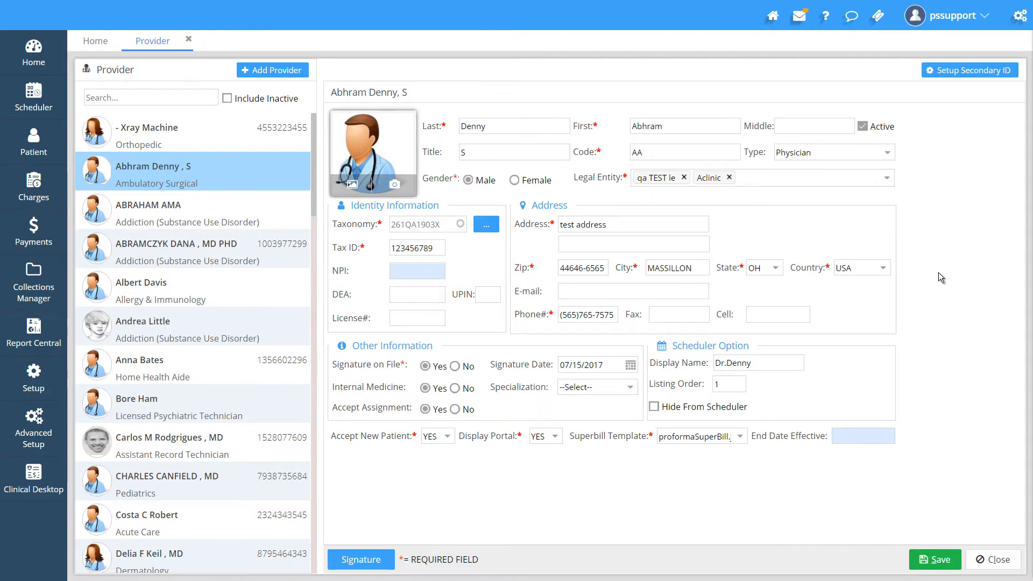
Open the third provider's record in the list
click(202, 206)
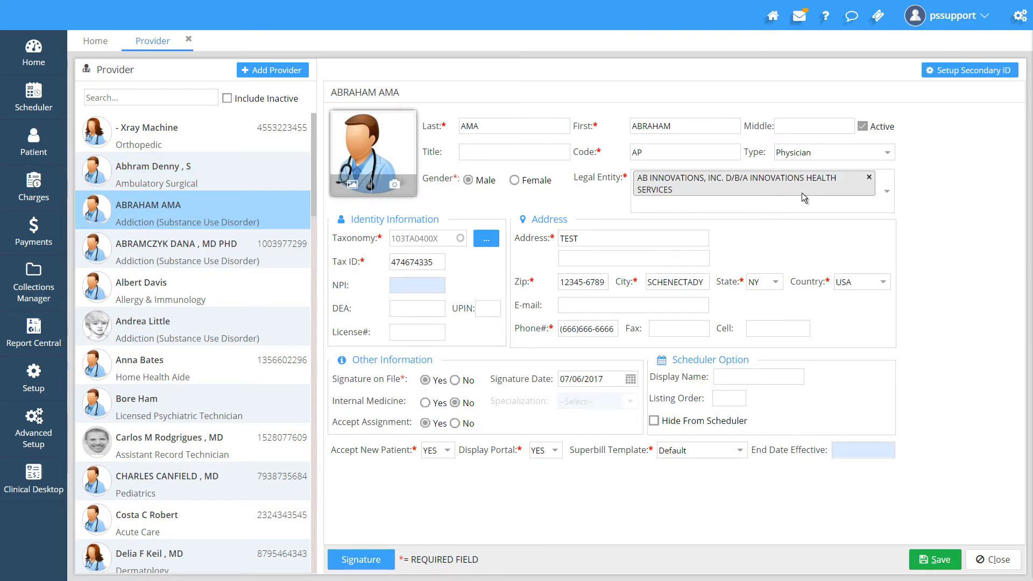